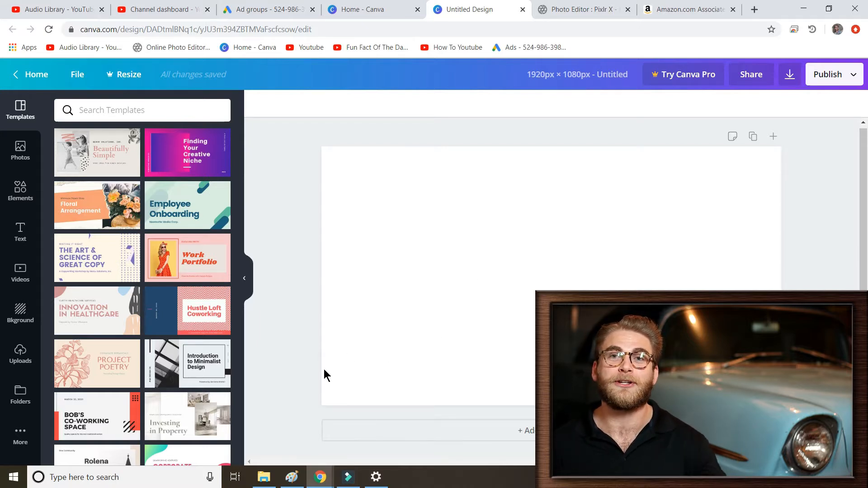
Step: Place the uploaded dark-room portrait with the raised hands on the page and make it fill the canvas as the background
click(20, 354)
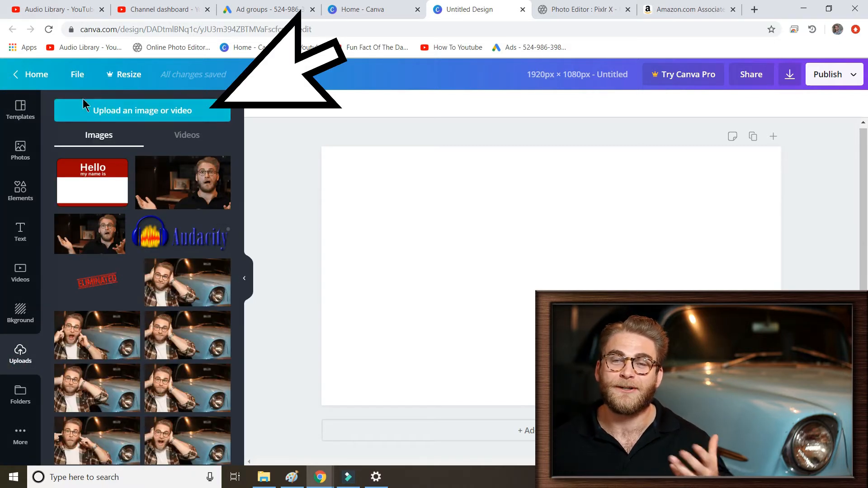
click(209, 196)
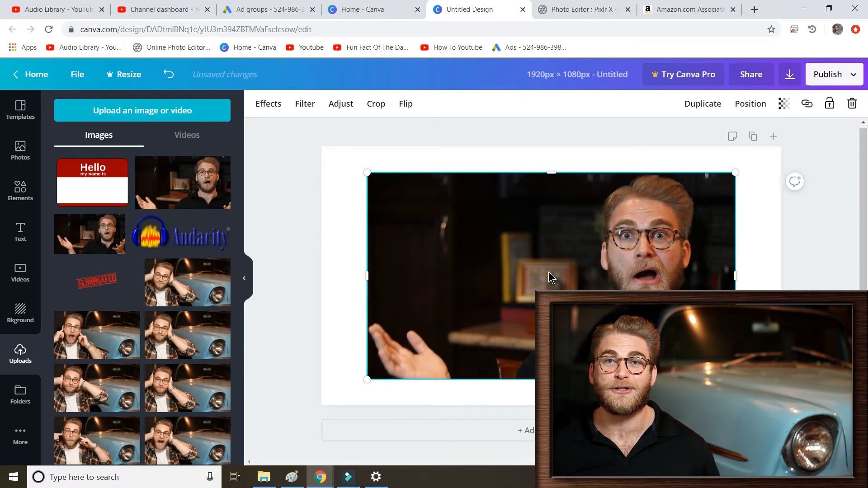
drag(520, 262, 505, 249)
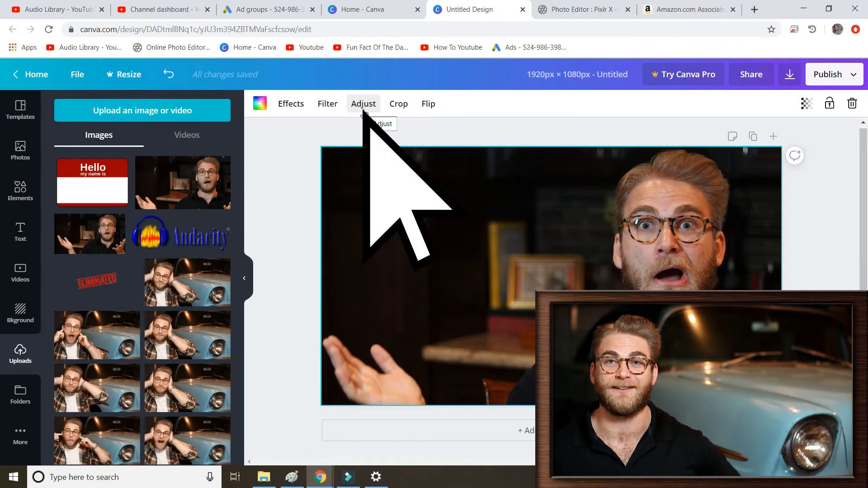
Step: Adjust the background photo to a saturation of 45 and a contrast of 25
click(363, 105)
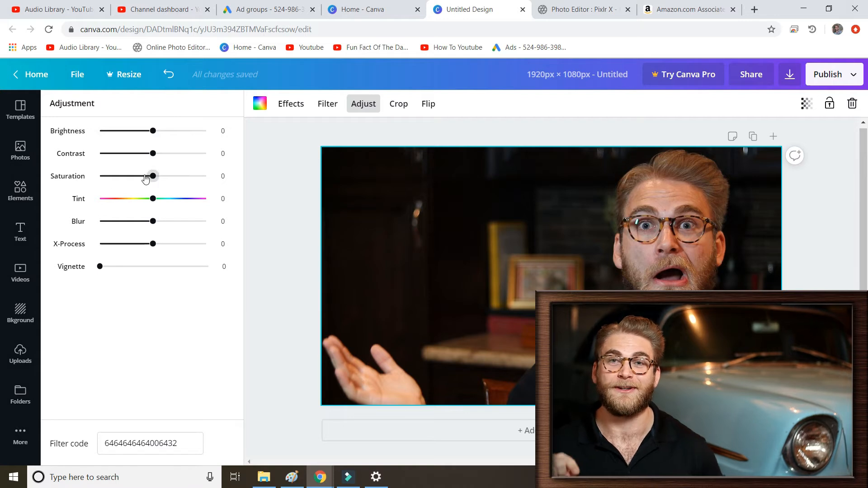
drag(152, 177, 181, 180)
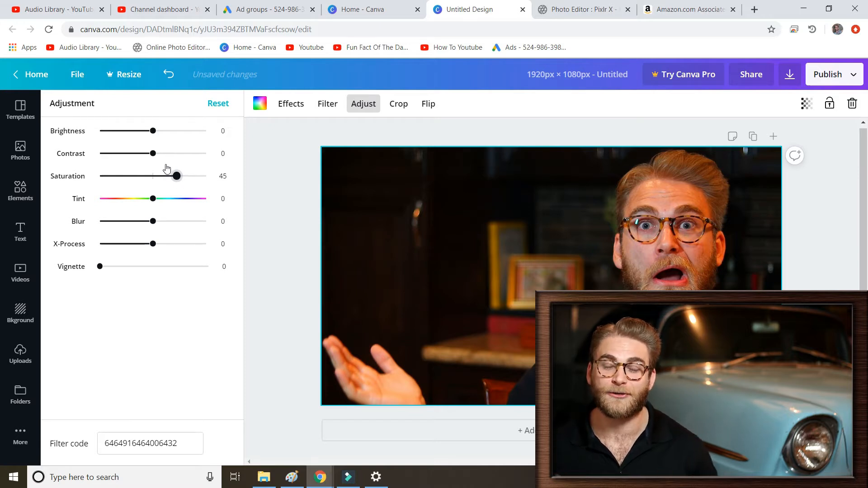
drag(162, 162, 169, 164)
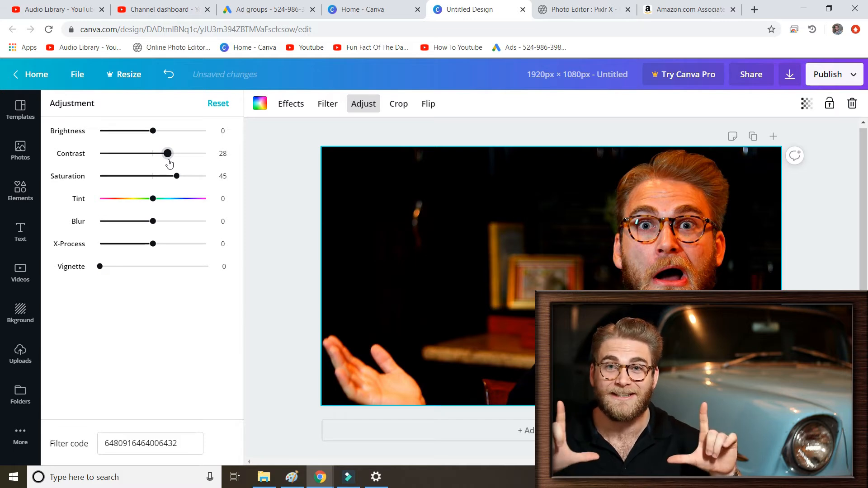
drag(170, 163, 168, 164)
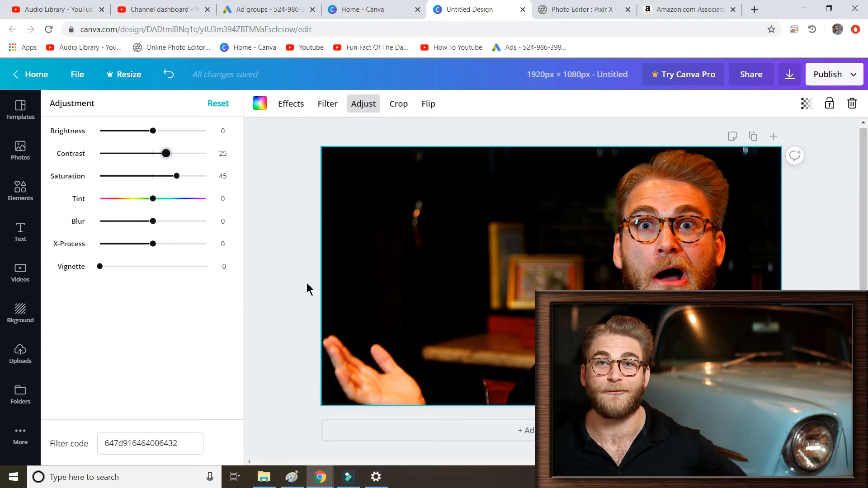
Step: Add the recently used filled rounded rectangle, shrink its height and place it in the dark area beside the face
click(23, 195)
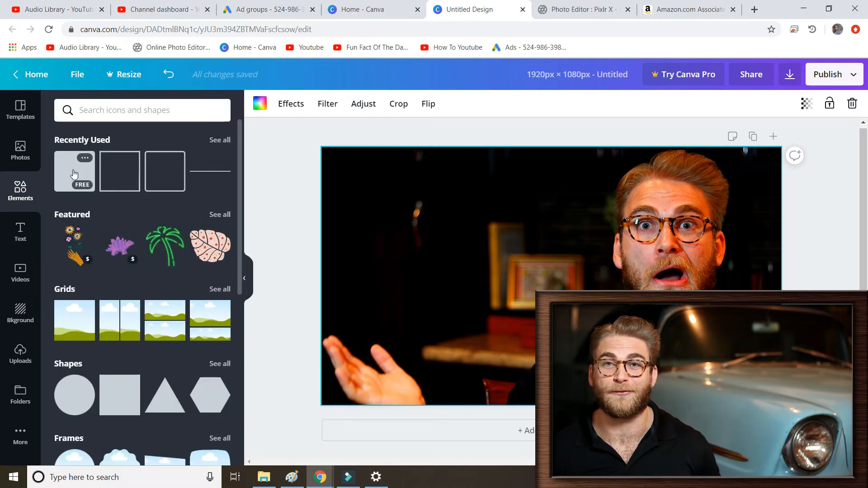
click(75, 172)
drag(510, 262, 408, 273)
drag(442, 381, 431, 300)
drag(445, 261, 463, 271)
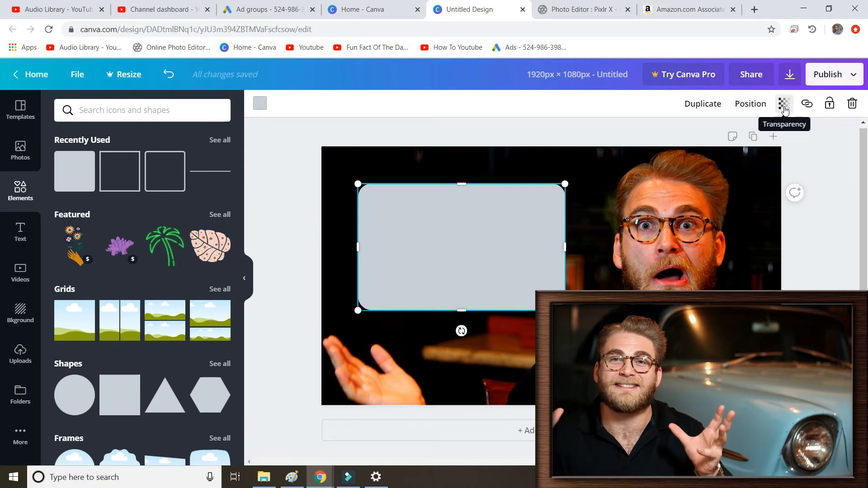
Step: Set the rounded rectangle's transparency to 85 and stretch it from the page's left edge to beside the face
click(784, 105)
mouse_move(754, 133)
mouse_down()
mouse_move(720, 134)
mouse_move(749, 137)
mouse_up()
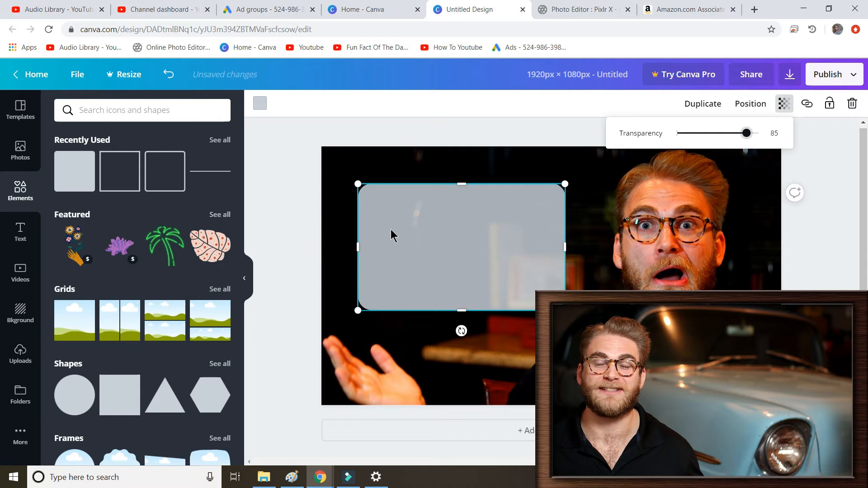
drag(461, 241, 381, 236)
drag(479, 239, 564, 242)
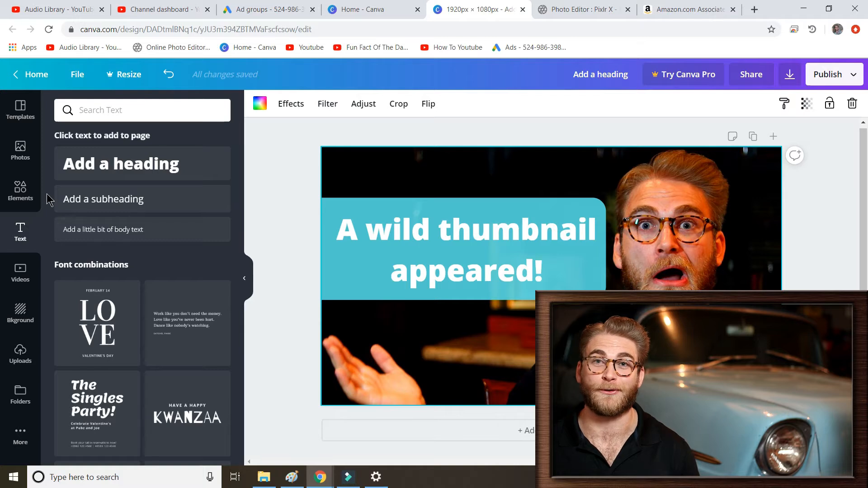
Step: Add a rounded outline frame and fit it around the title's blue box, with its left side extending past the page edge
click(20, 190)
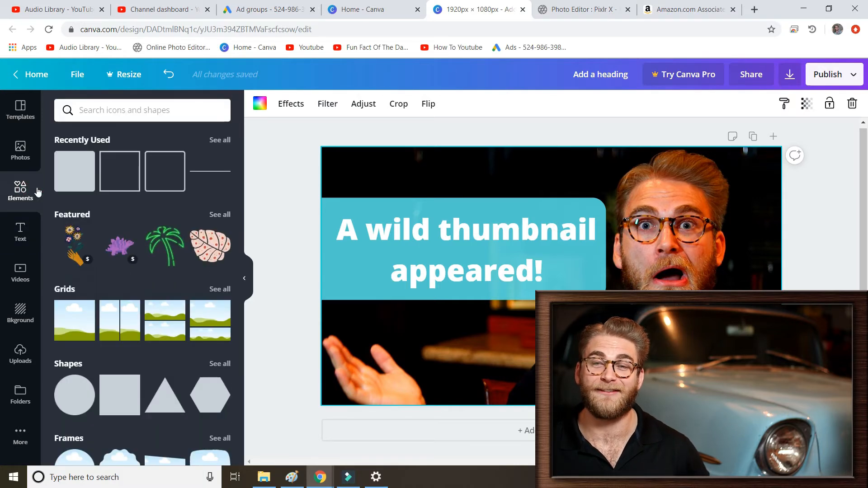
click(165, 181)
drag(551, 379, 550, 306)
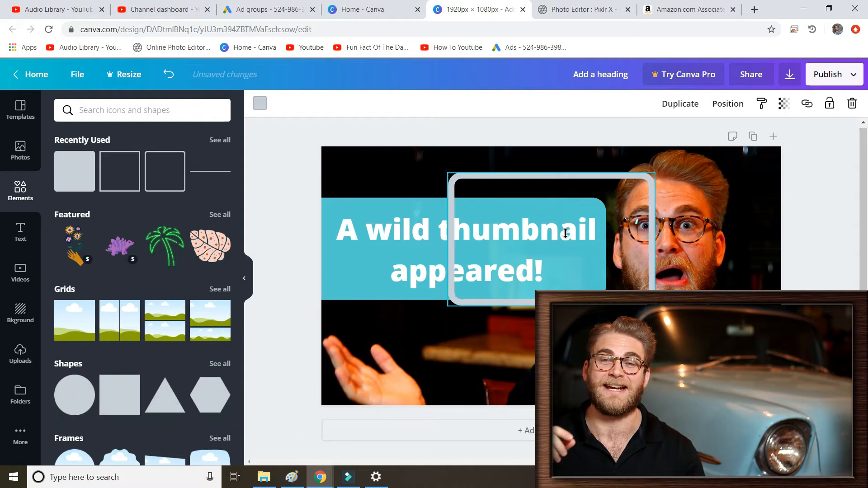
drag(552, 173, 552, 193)
drag(446, 249, 259, 258)
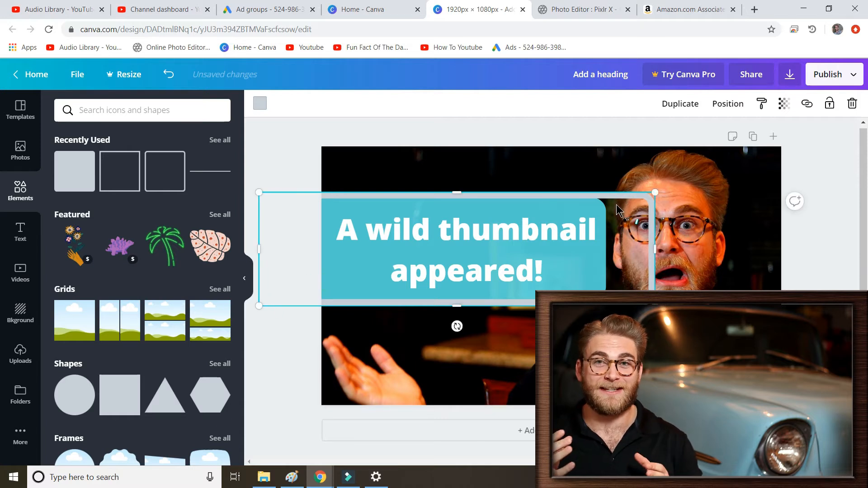
drag(616, 223, 569, 218)
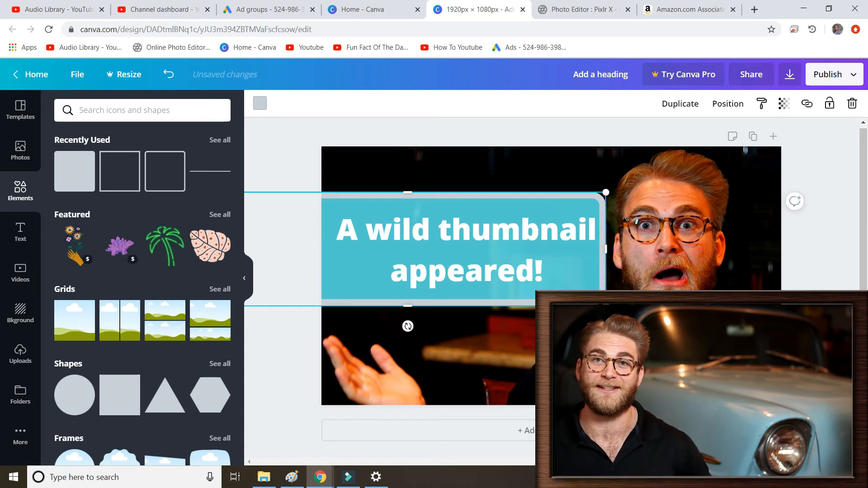
Step: Recolour the rounded outline frame around the title to a custom bright cyan, #00f6ff
click(261, 105)
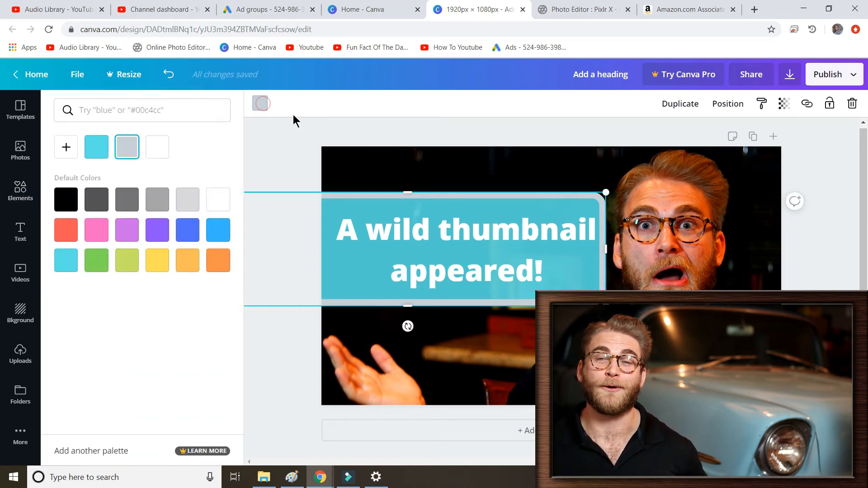
click(61, 259)
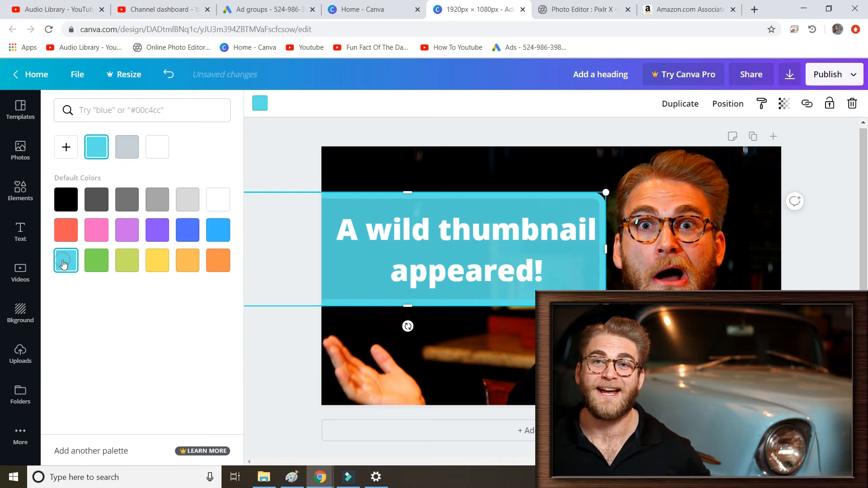
click(67, 147)
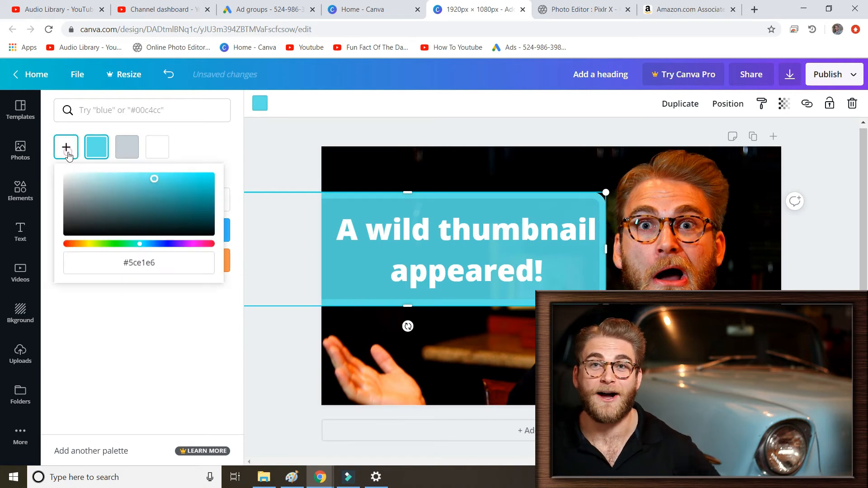
click(159, 176)
drag(160, 176, 226, 170)
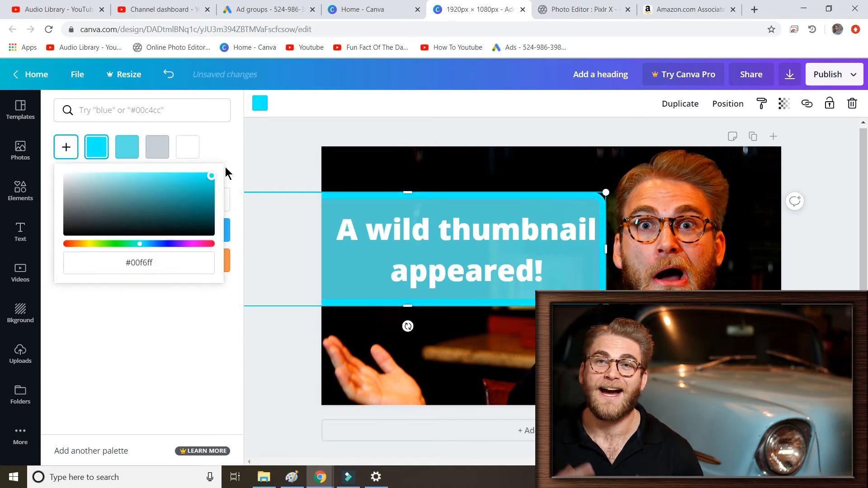
click(297, 149)
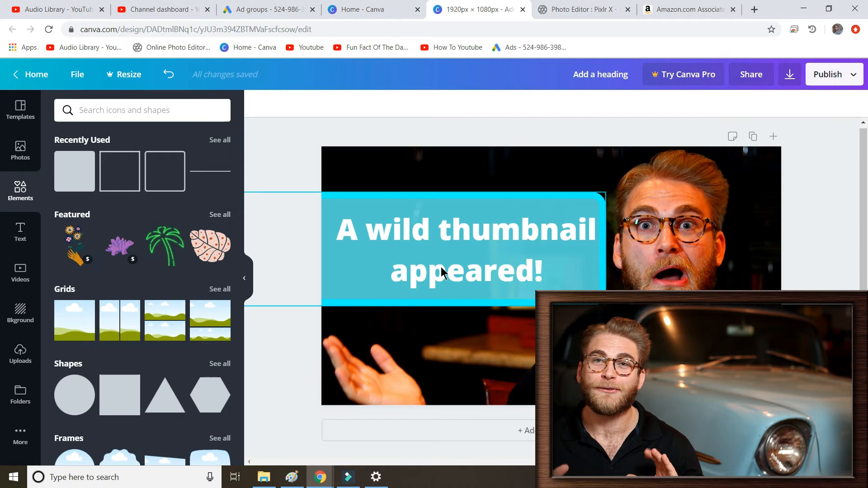
Step: Add a square outline frame in the same bright cyan and fit it as a border around the whole page
click(131, 179)
click(261, 105)
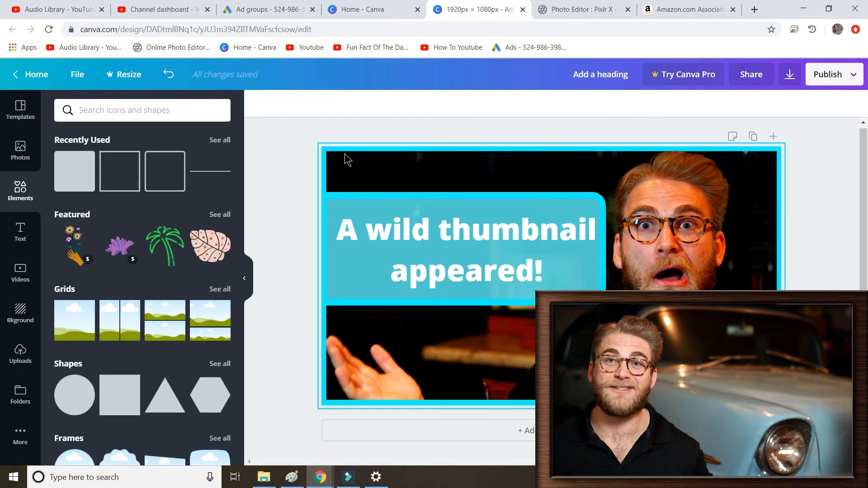
click(346, 159)
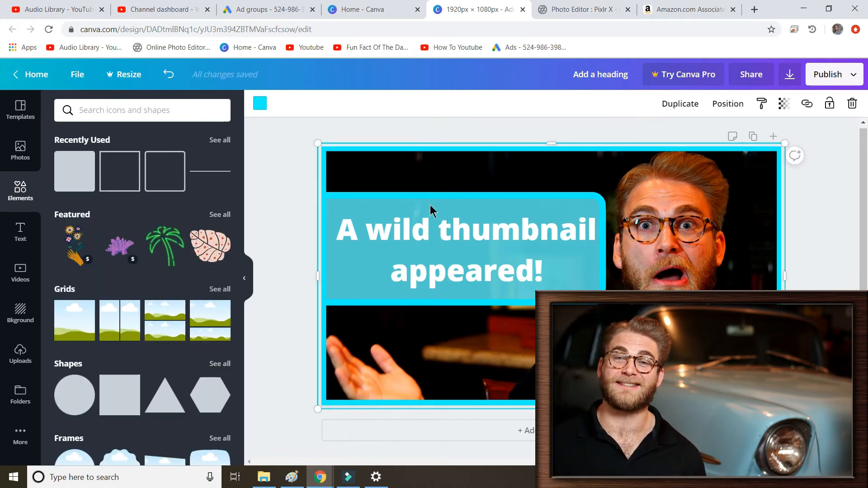
click(816, 220)
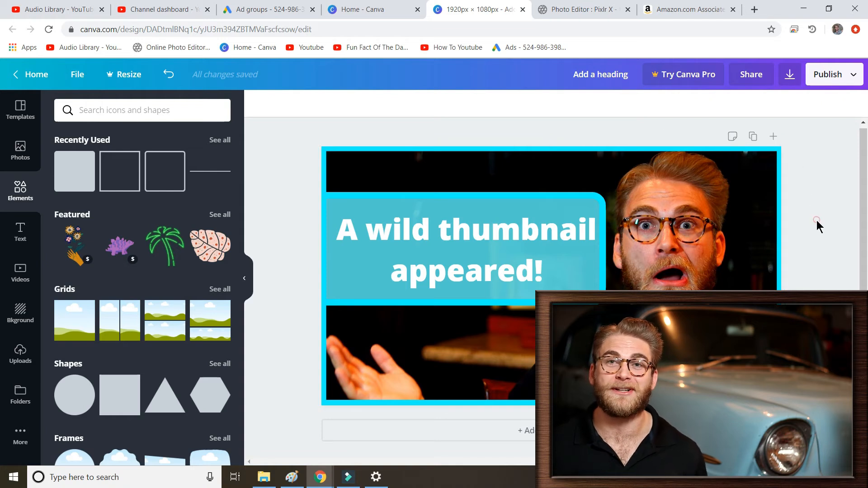
Step: Download the finished thumbnail and open the file "Add a heading (4)" in Paint
click(789, 84)
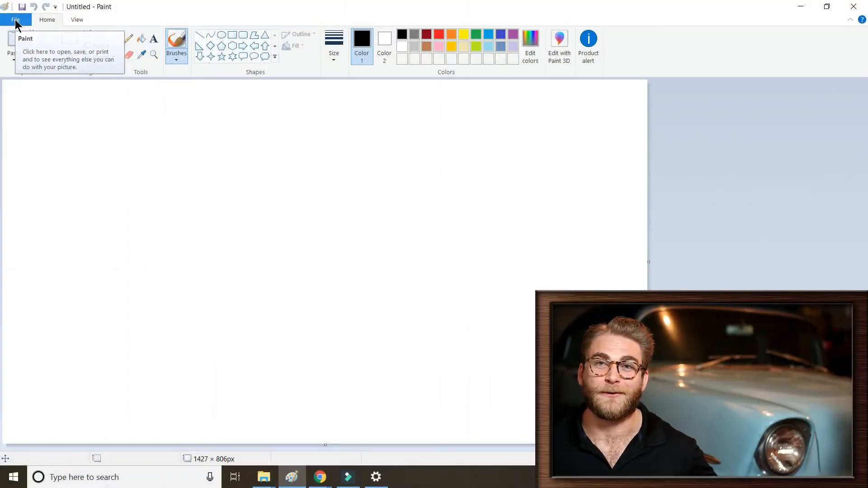
click(15, 20)
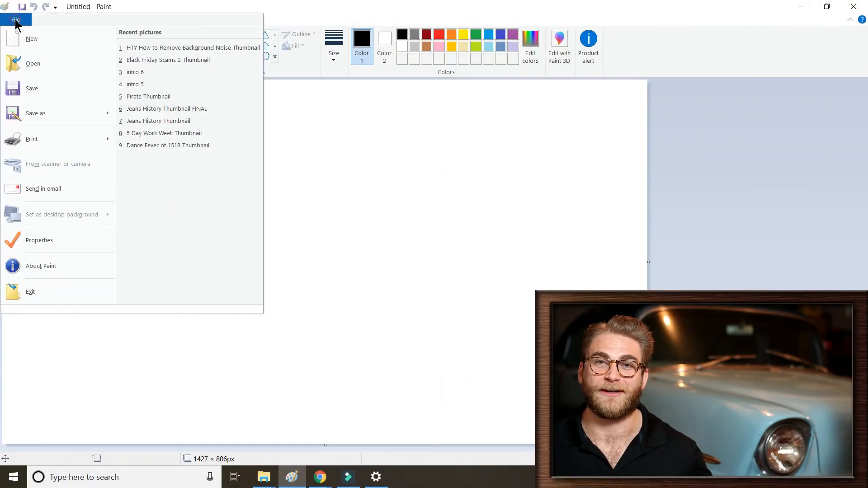
click(29, 65)
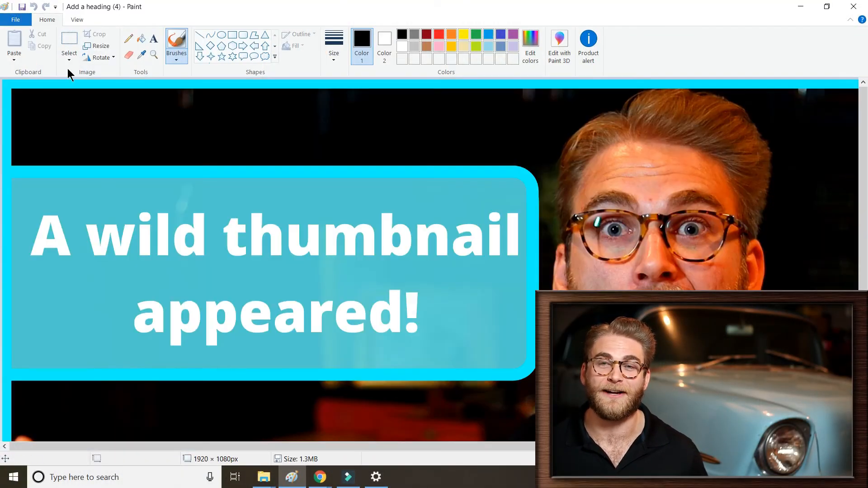
Step: Resize the thumbnail image to 90 percent horizontally and vertically with its aspect ratio maintained, and save it
click(99, 47)
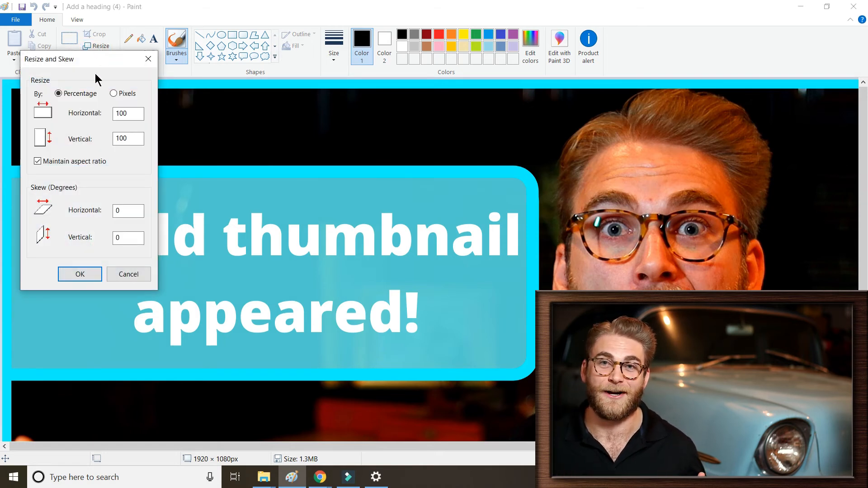
double_click(126, 114)
key(BackSpace)
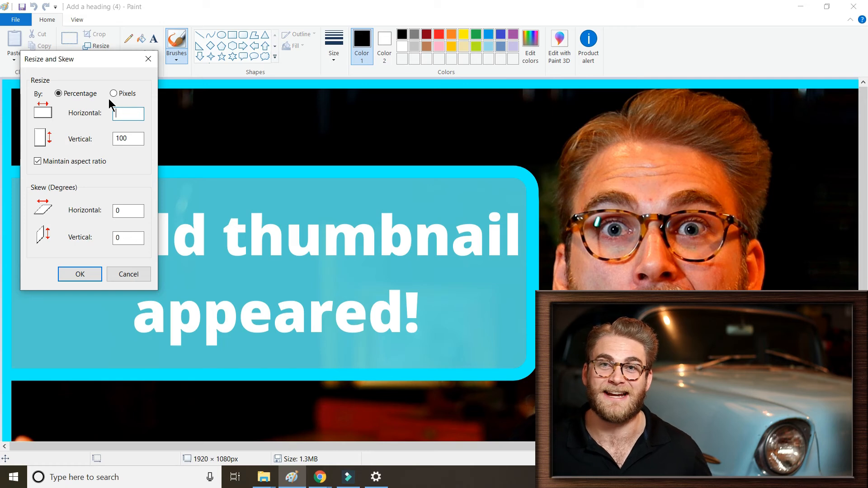
text(90)
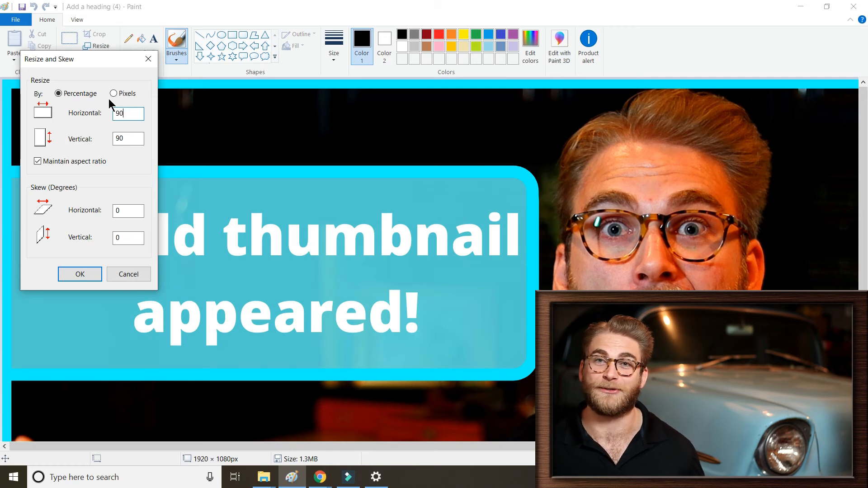
click(86, 275)
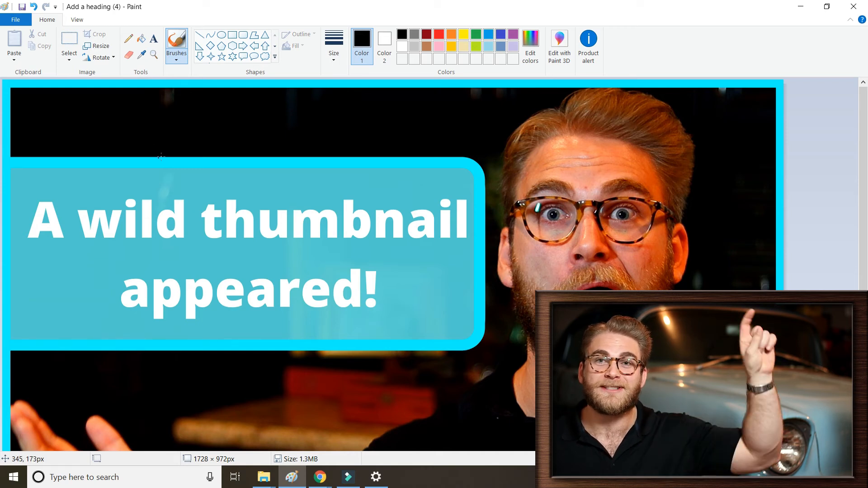
click(23, 7)
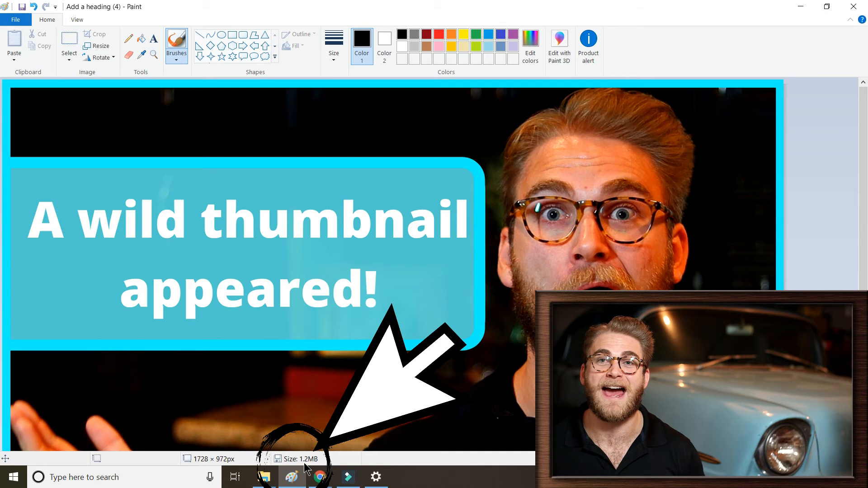